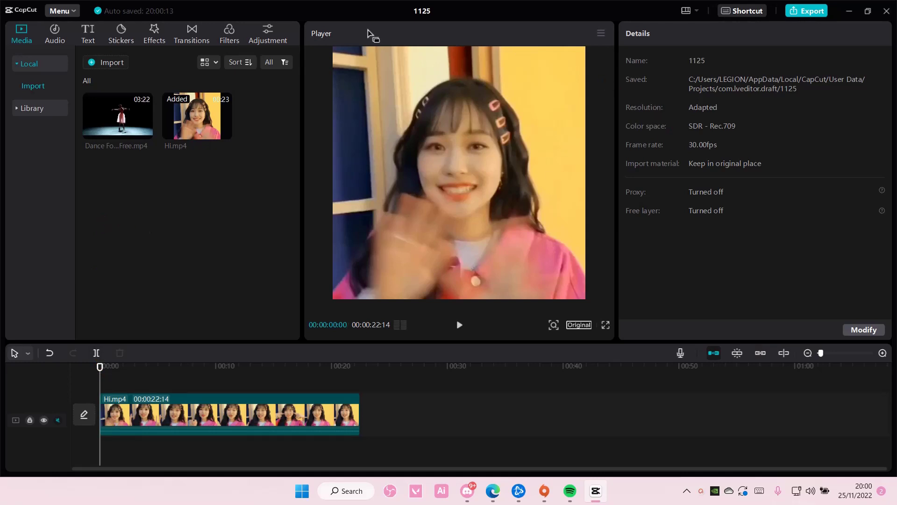
Step: Open CapCut's main Menu dropdown to reach the More submenu
click(54, 11)
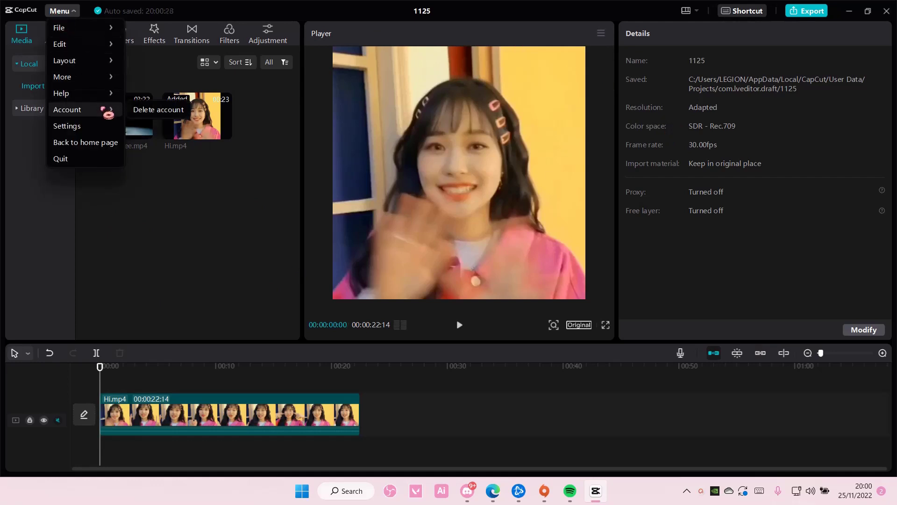
mouse_move(62, 77)
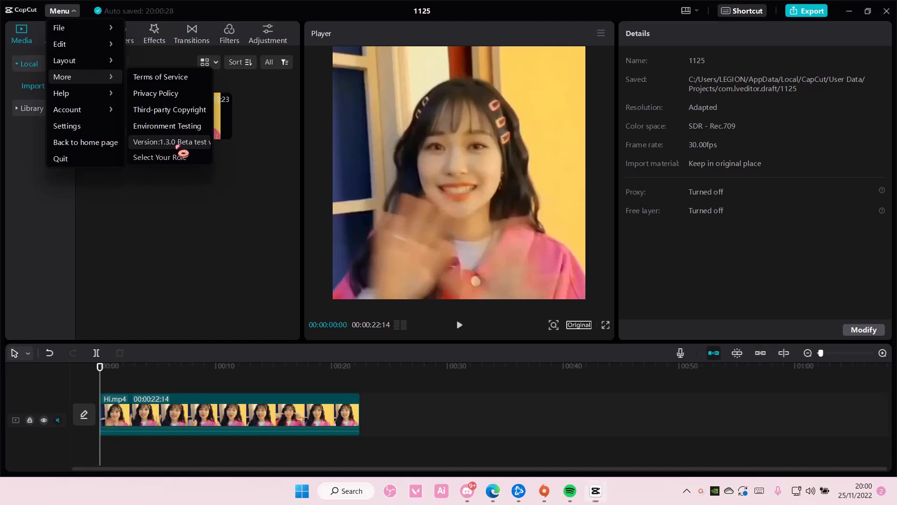
Step: Show the Version details (1.3.0 Beta test version4) and enable 'Try beta test version'
click(172, 141)
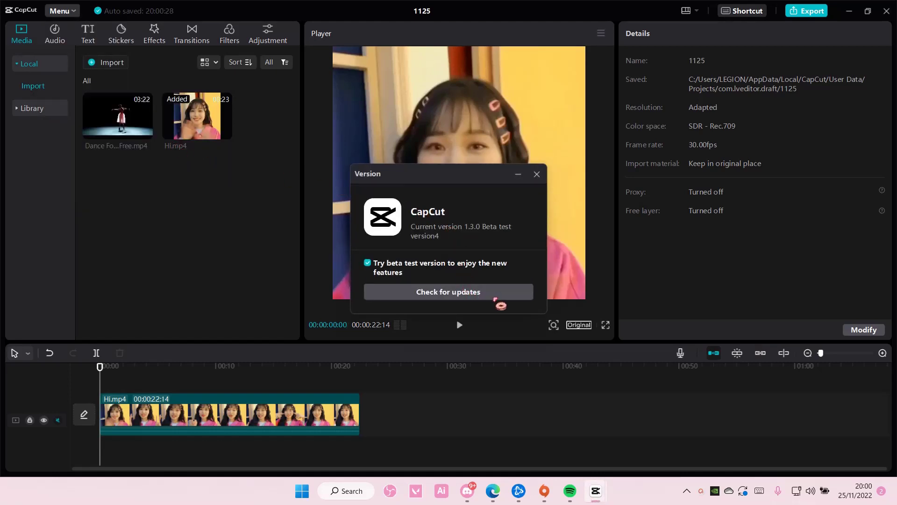
click(367, 262)
Step: Run Check for updates, confirming version 1.3.0 Beta test version4 is the latest
click(489, 299)
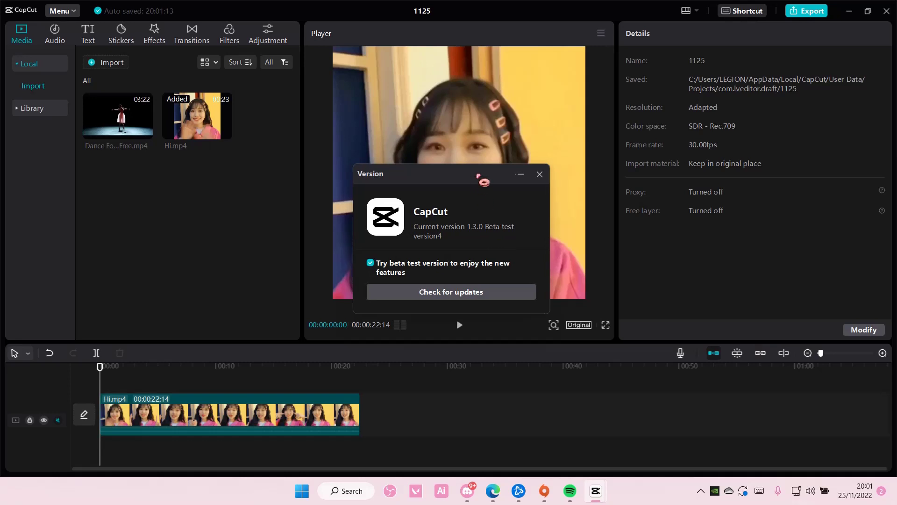
Step: Move the Version window up and slightly left over the player
drag(480, 181, 475, 145)
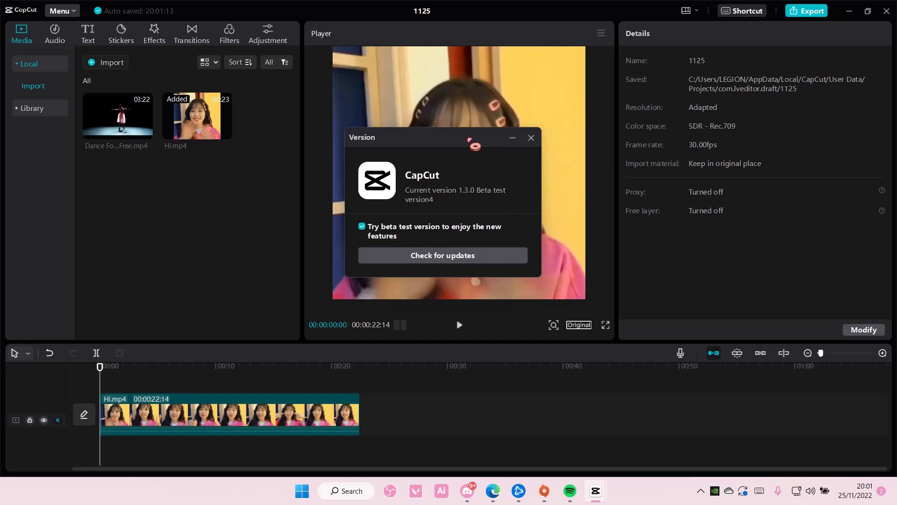